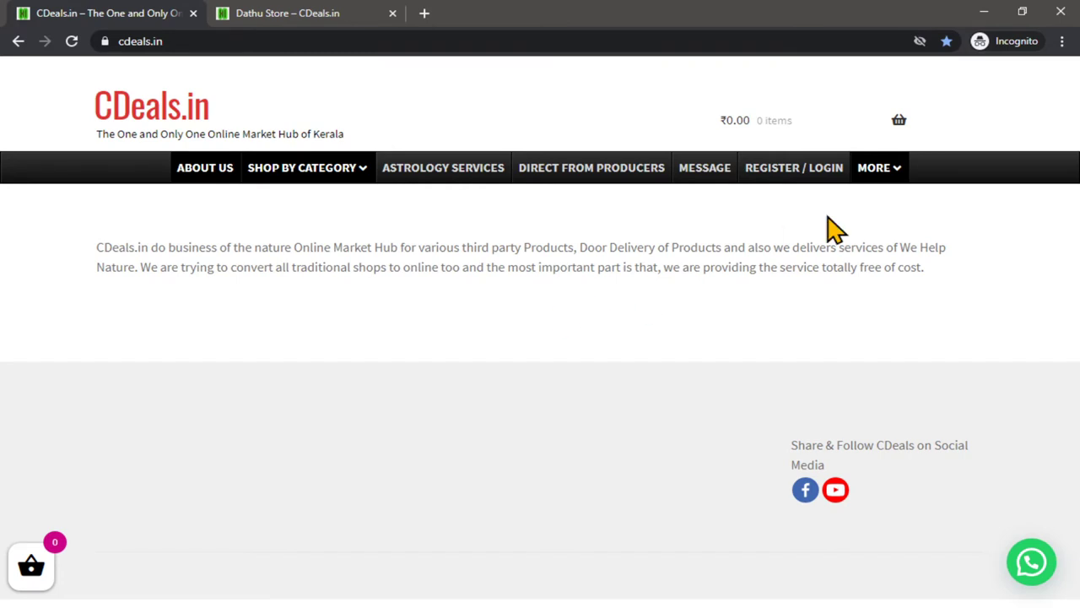
Sign in to CDeals.in through the Google social login from the REGISTER / LOGIN page
click(781, 187)
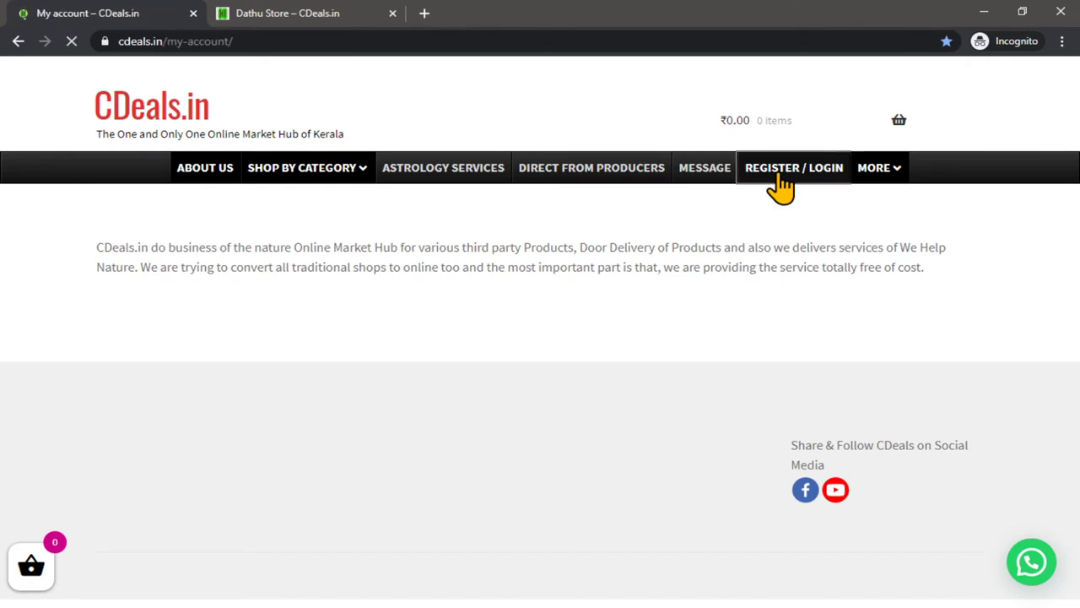
scroll(709, 304, down, 1)
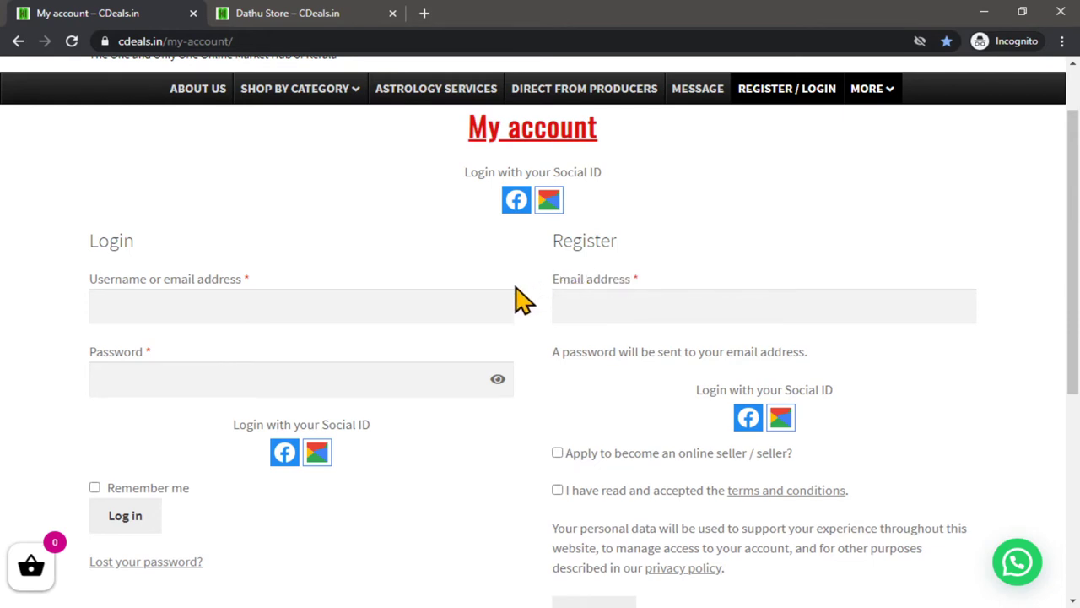
click(199, 307)
click(362, 245)
scroll(687, 265, down, 1)
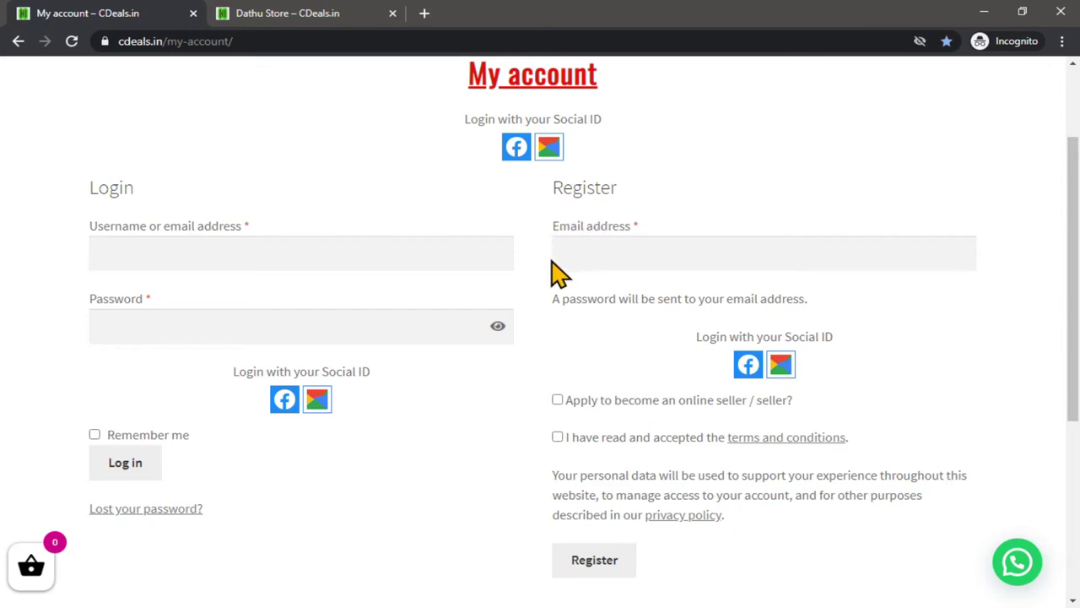
scroll(541, 325, down, 1)
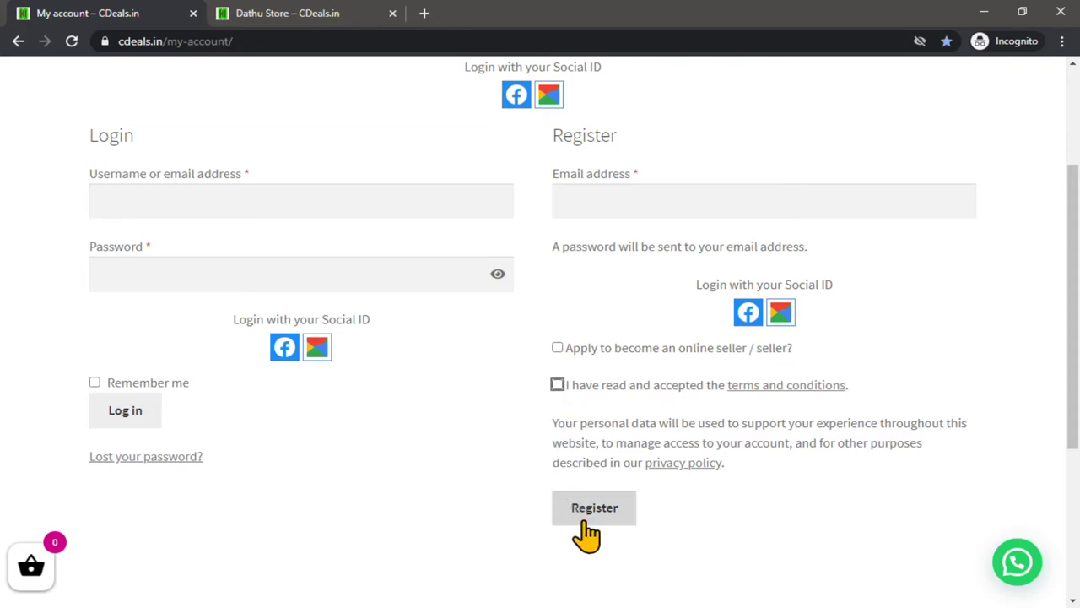
scroll(541, 435, up, 1)
scroll(562, 427, up, 1)
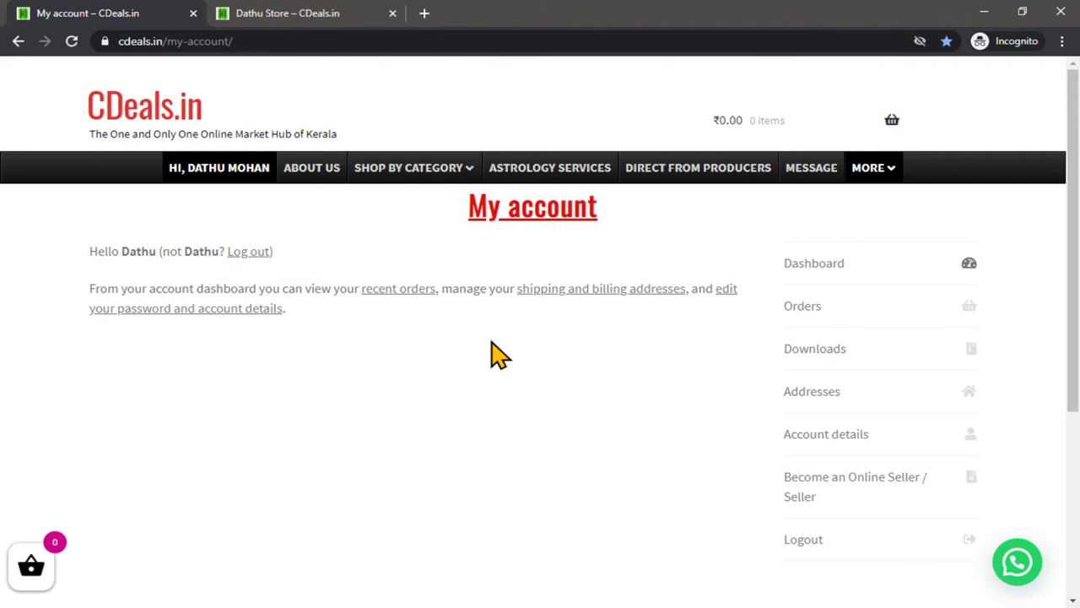
Open the Become an Online Seller application and select the store name 'Dathu Store'
click(858, 496)
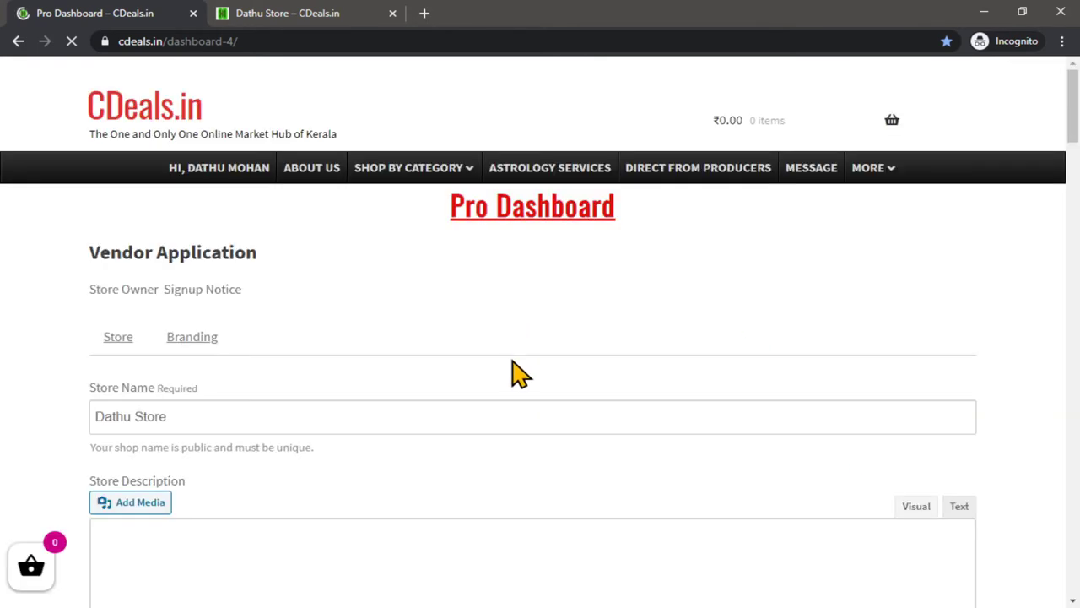
scroll(513, 365, down, 1)
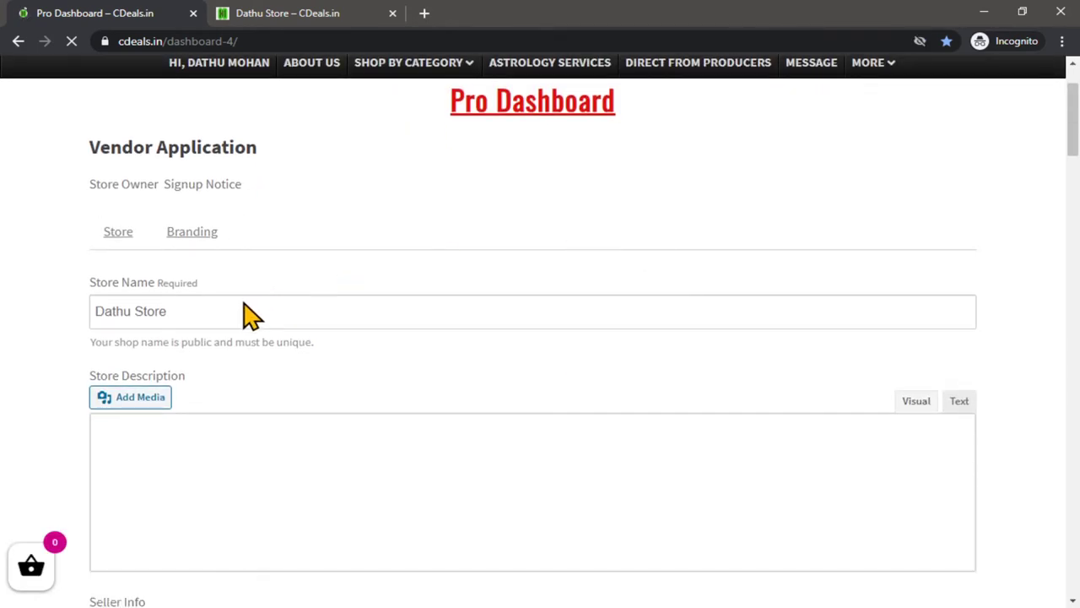
drag(85, 284, 155, 282)
click(231, 311)
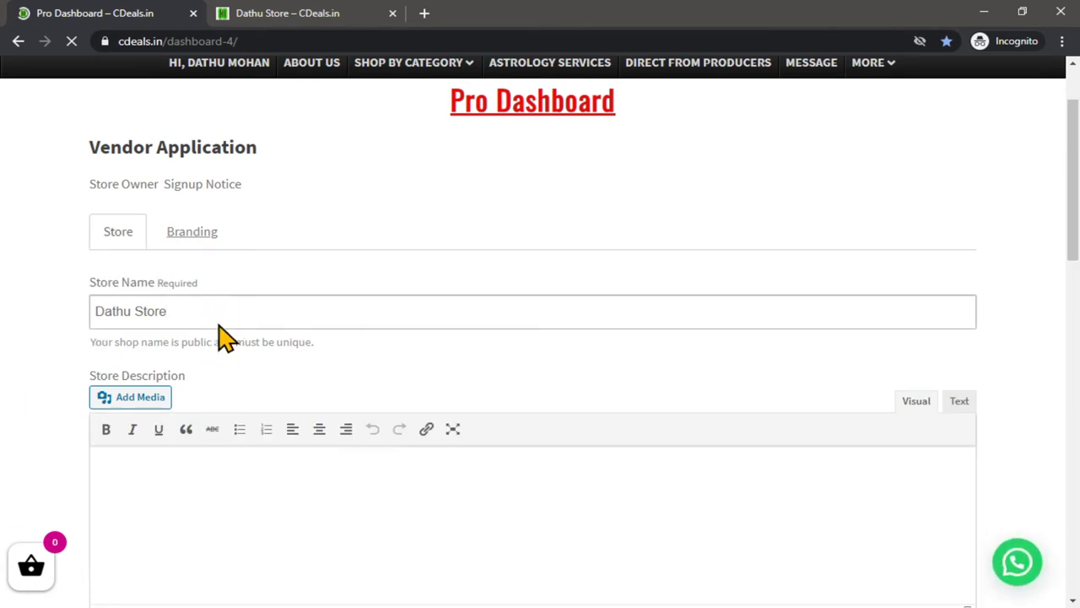
drag(173, 311, 85, 316)
key(ctrl+c)
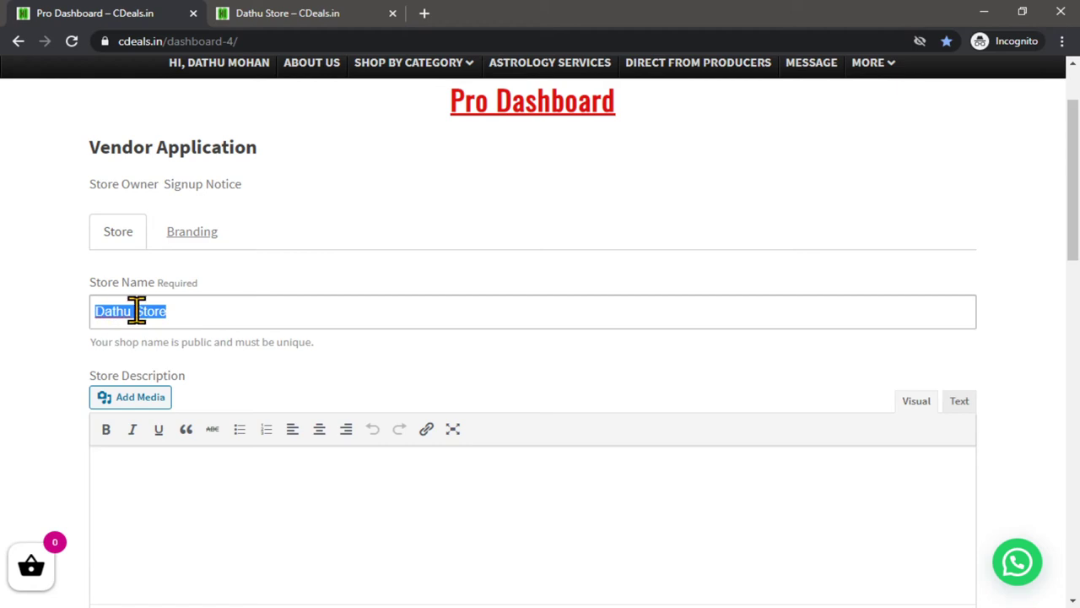
Paste 'Dathu Store' into both the Store Description and Seller Info editors
scroll(171, 393, down, 1)
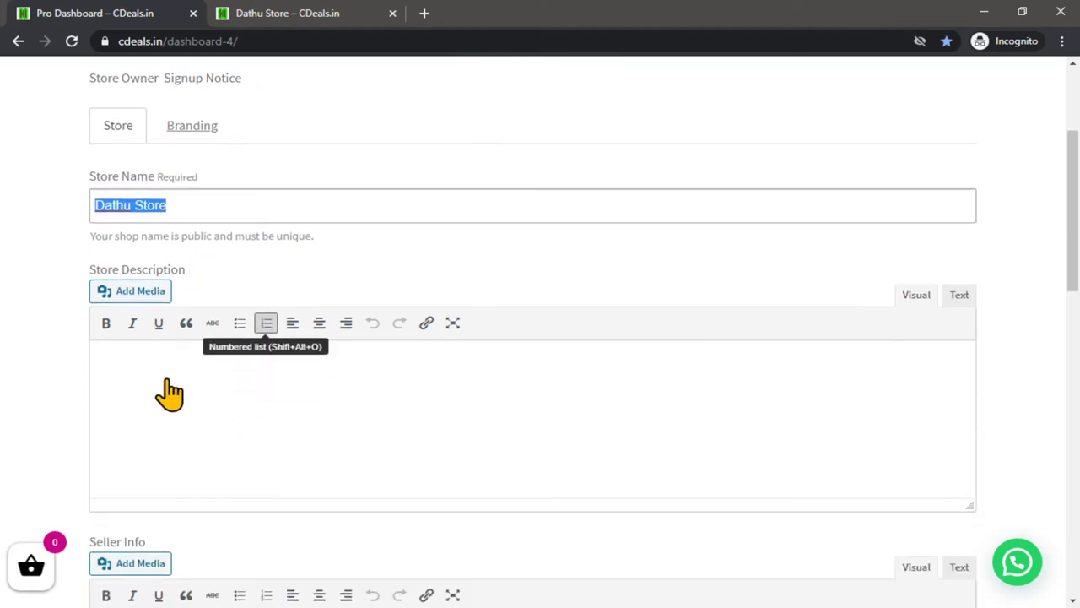
click(152, 366)
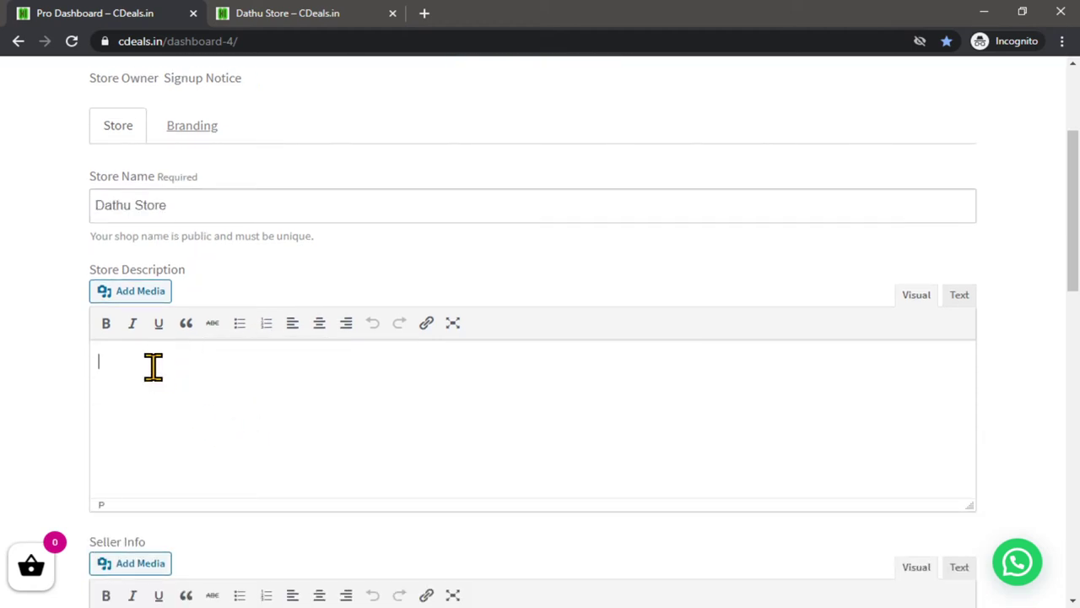
key(ctrl+v)
scroll(195, 372, down, 4)
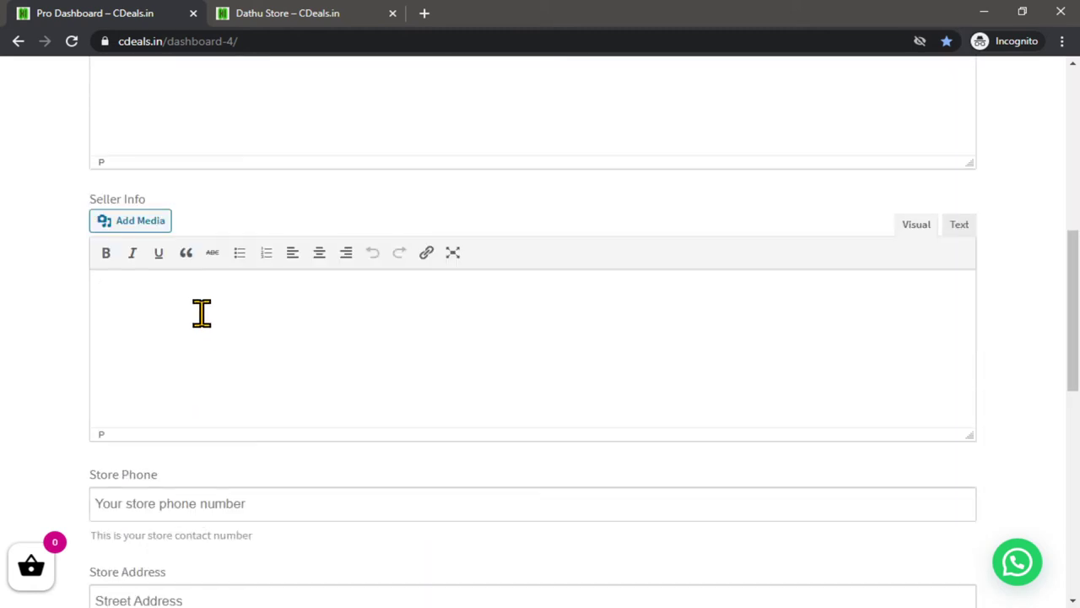
key(ctrl+v)
Autofill the Store Phone and store address fields in the seller form
scroll(61, 273, down, 3)
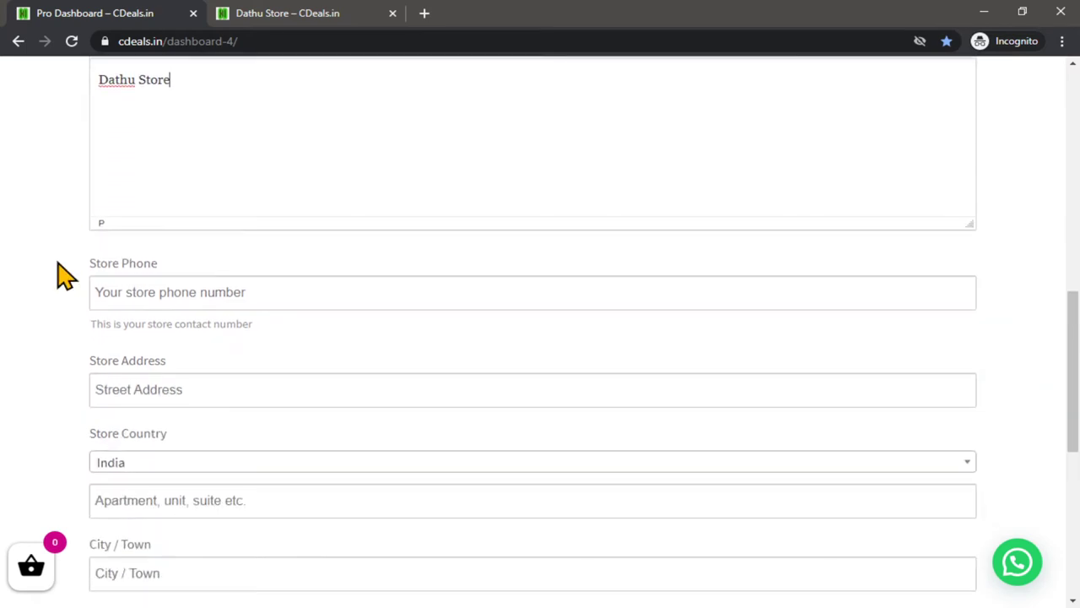
click(162, 293)
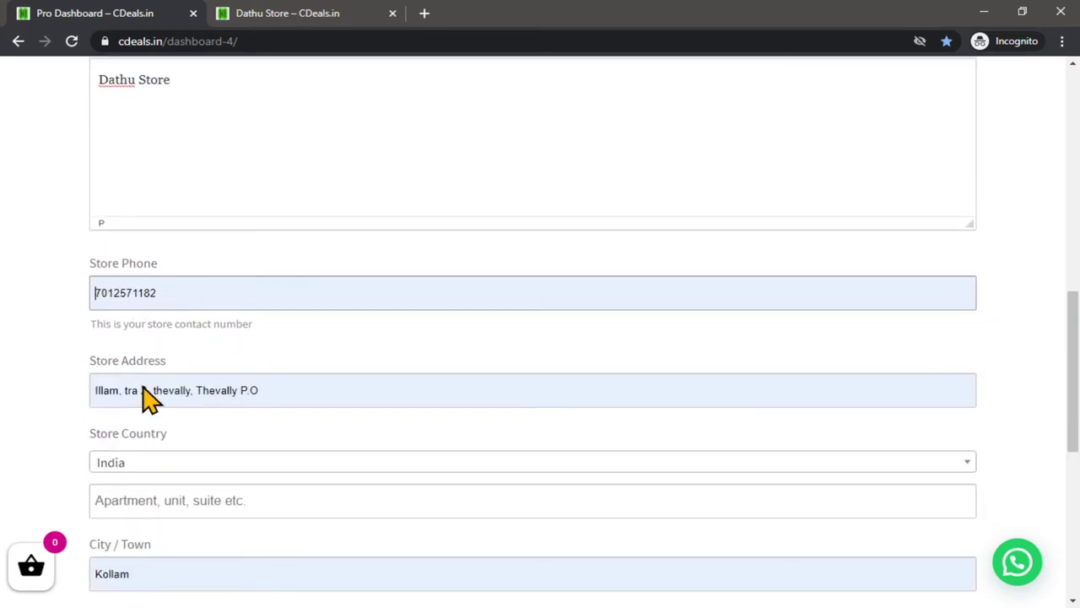
click(138, 381)
Accept the seller terms and conditions
scroll(36, 362, down, 1)
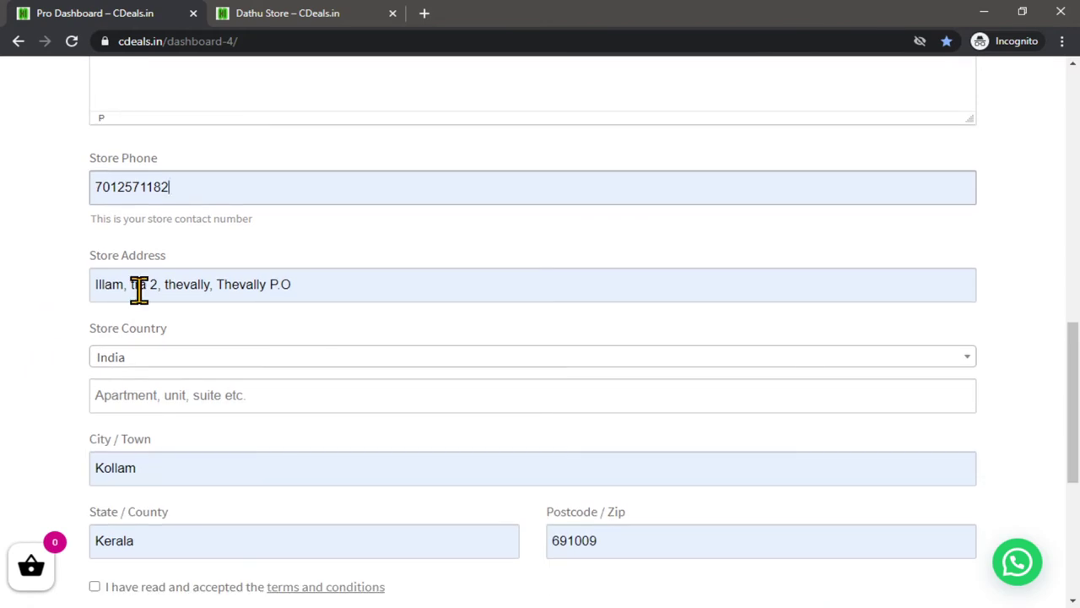
scroll(7, 371, down, 1)
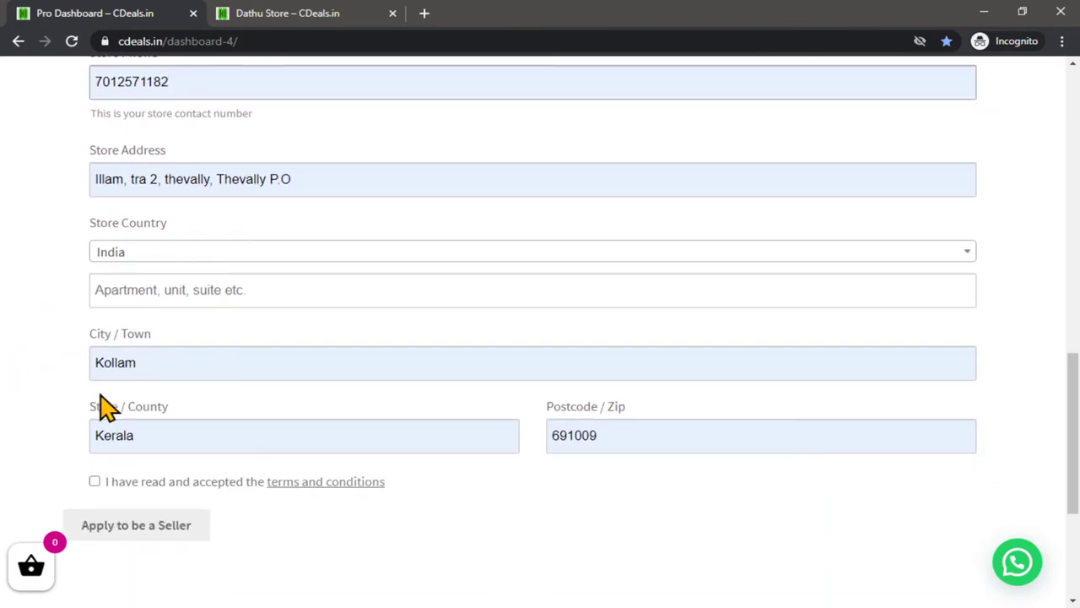
scroll(101, 407, down, 1)
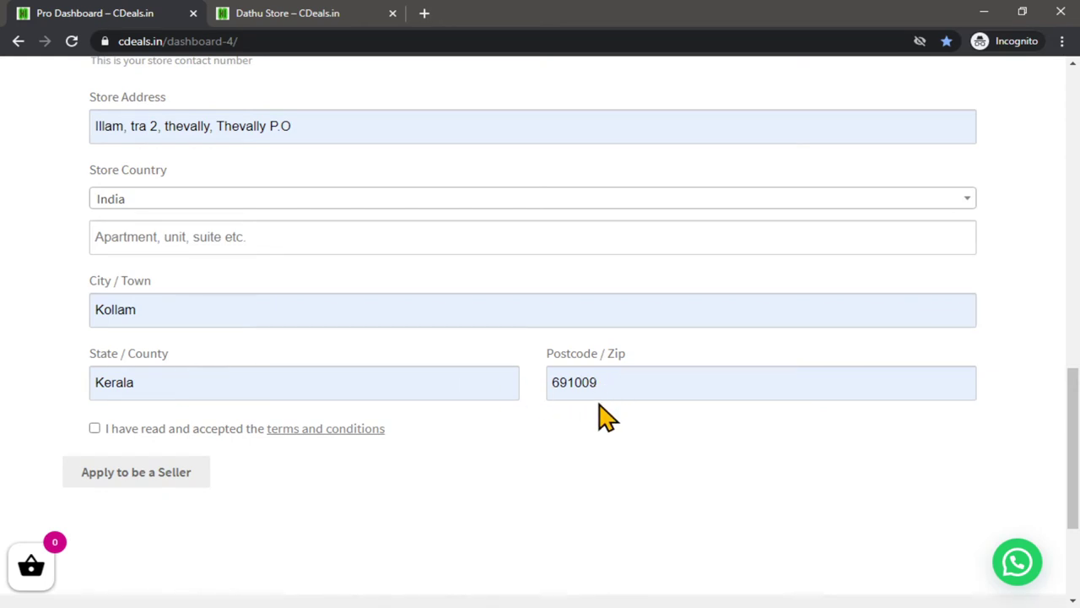
click(94, 428)
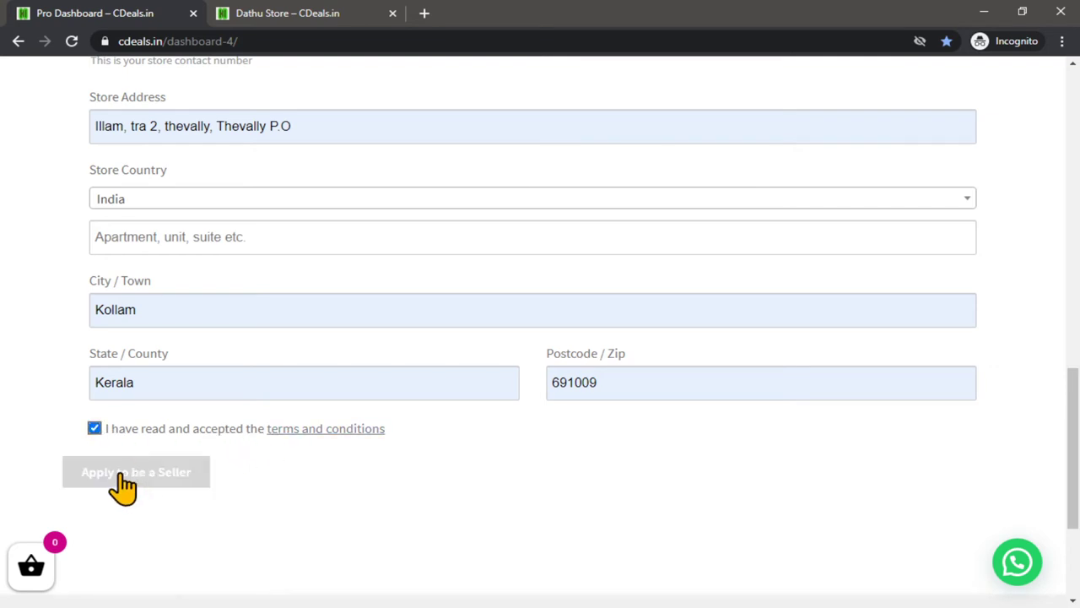
Submit the seller application and highlight the banner advice about configuring store settings
click(126, 475)
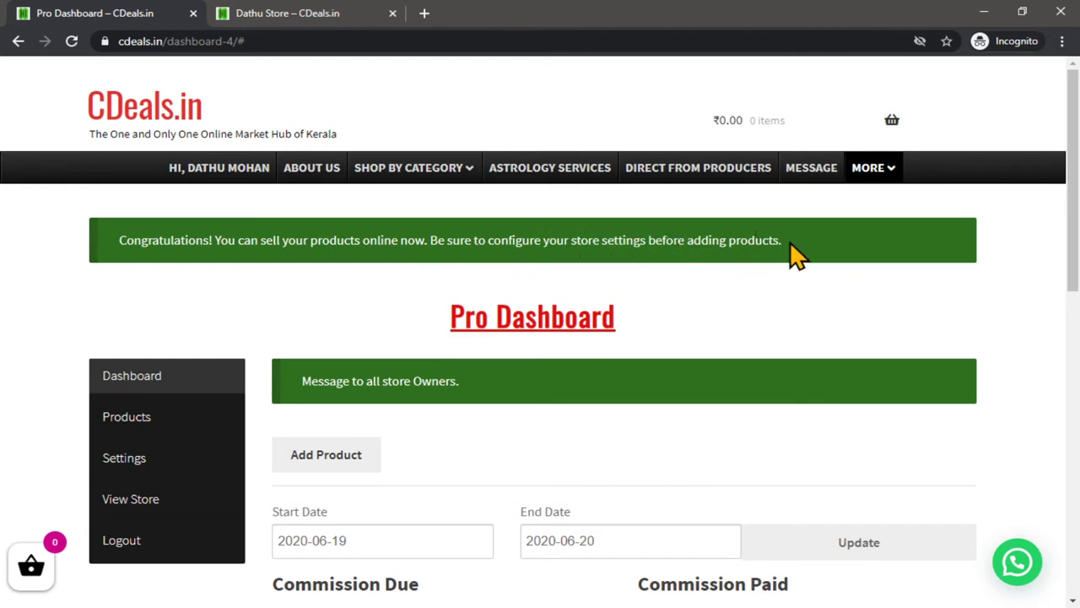
drag(785, 242, 572, 240)
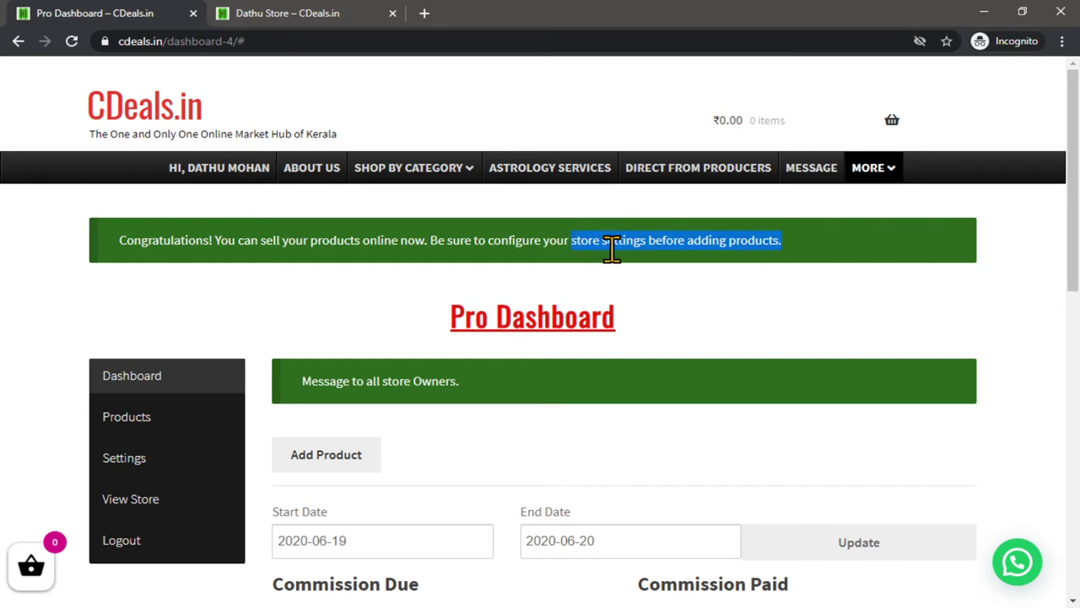
scroll(335, 293, down, 1)
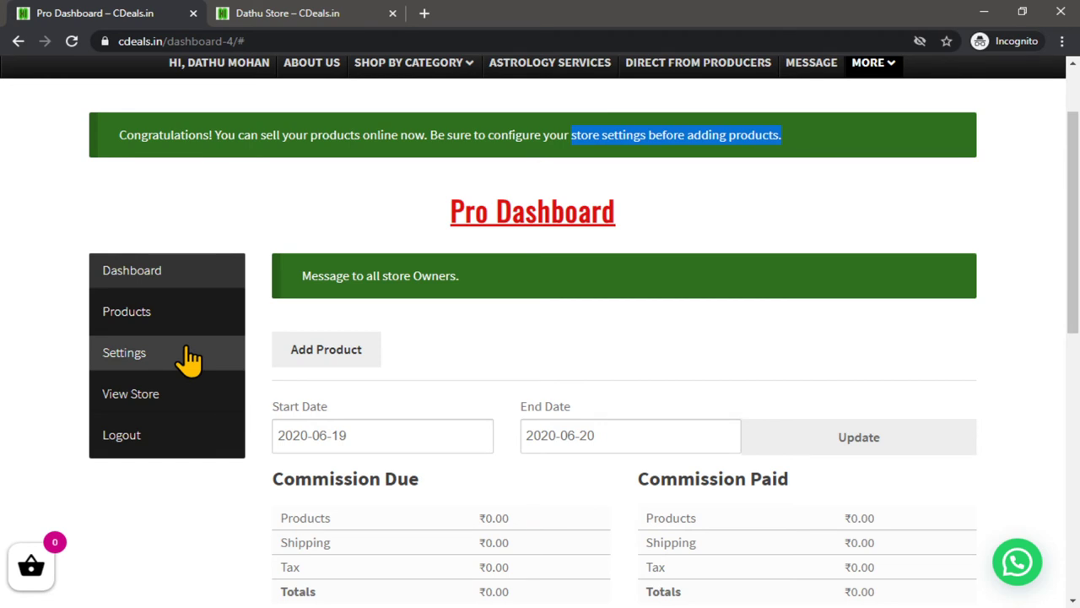
click(140, 407)
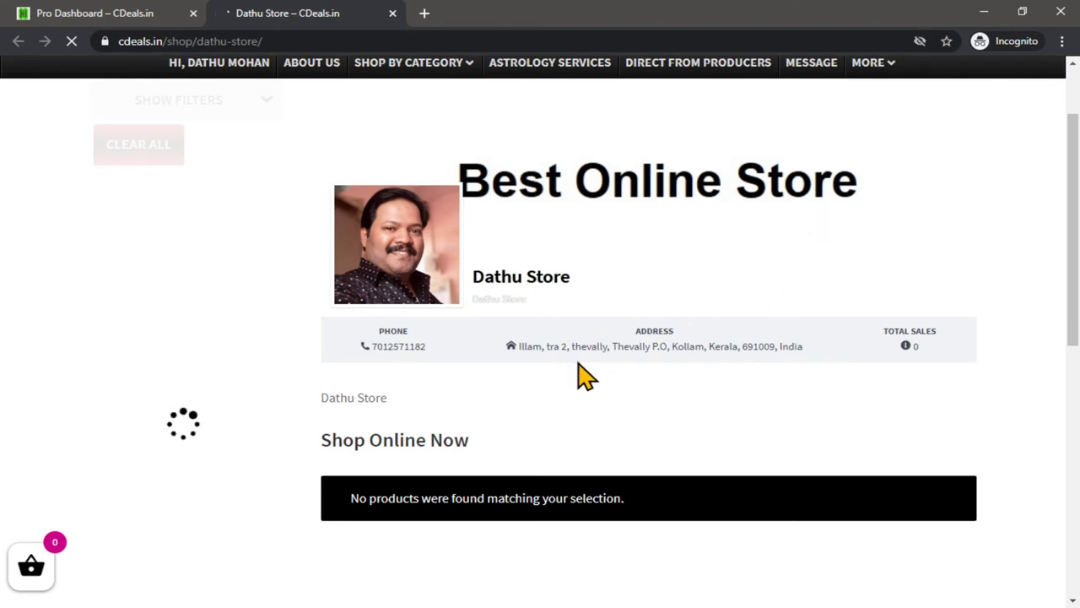
scroll(611, 374, down, 1)
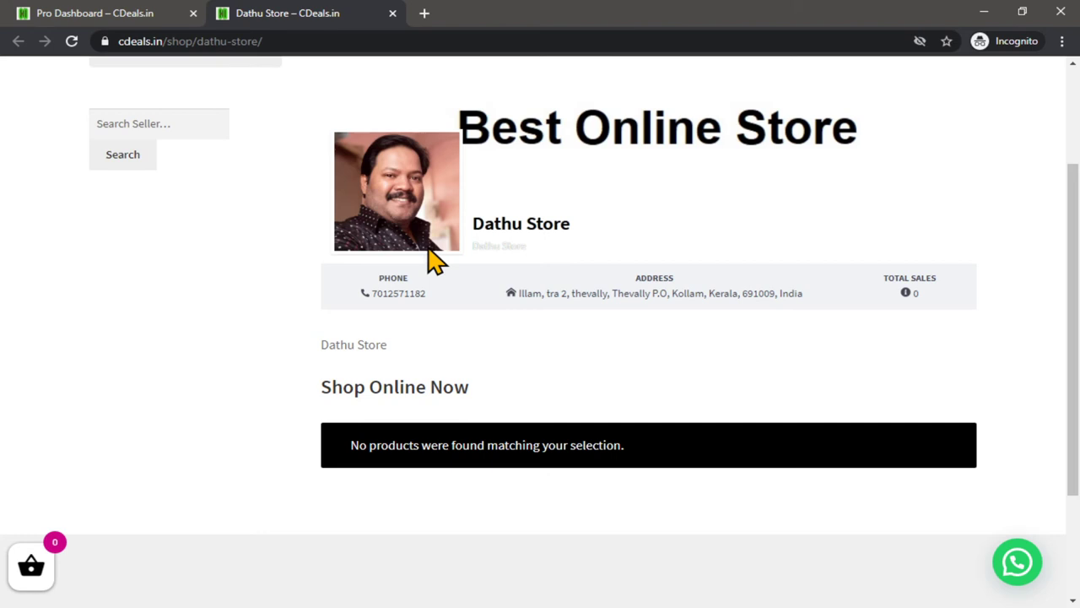
click(108, 13)
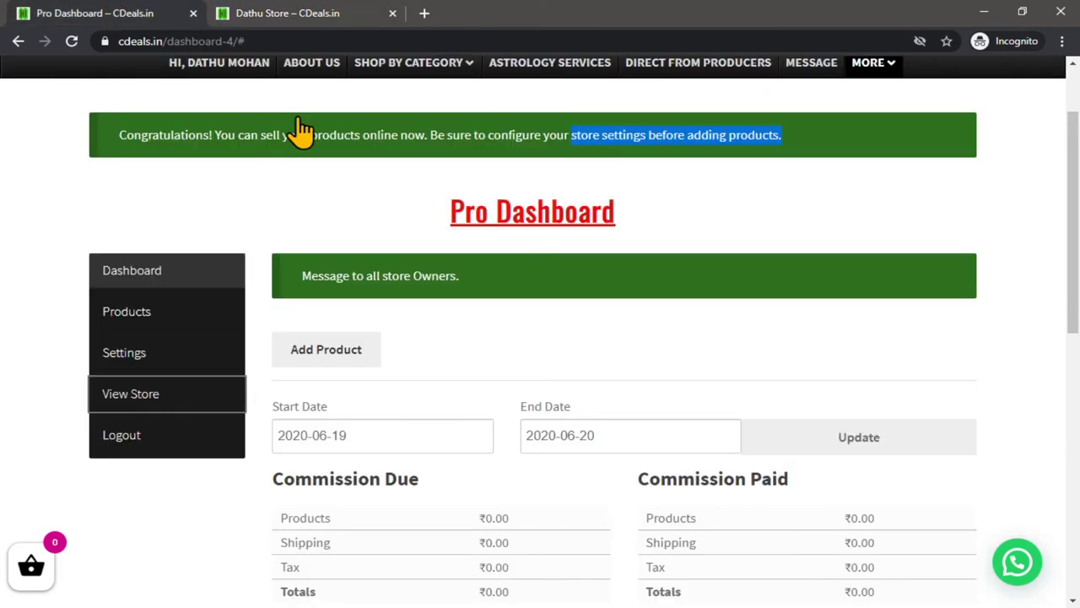
Open store Settings and review the Store tab's Dathu Store name, seller info and phone
click(169, 367)
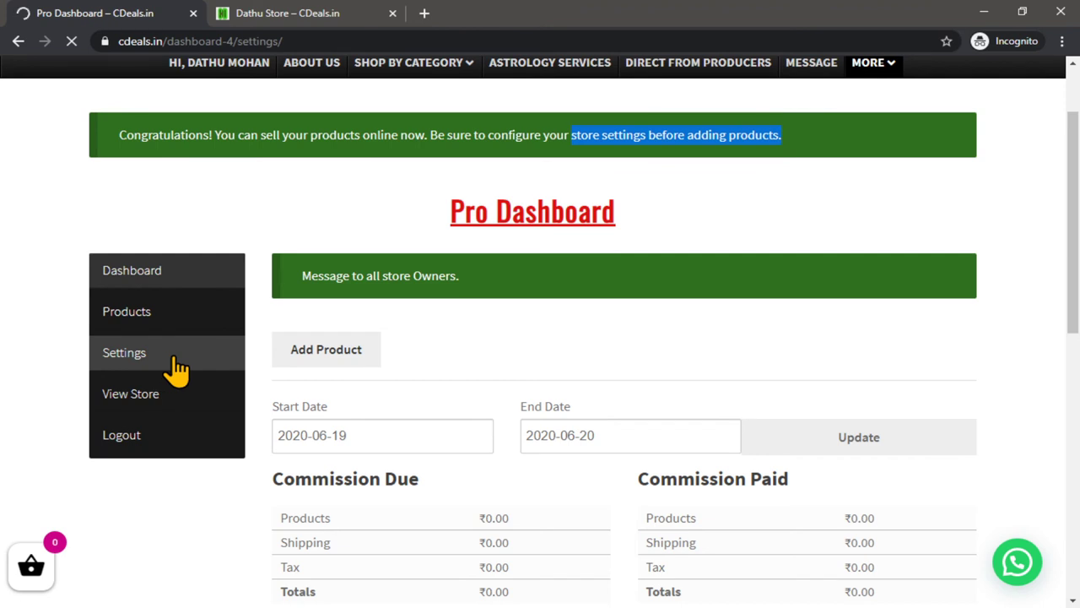
scroll(410, 393, down, 3)
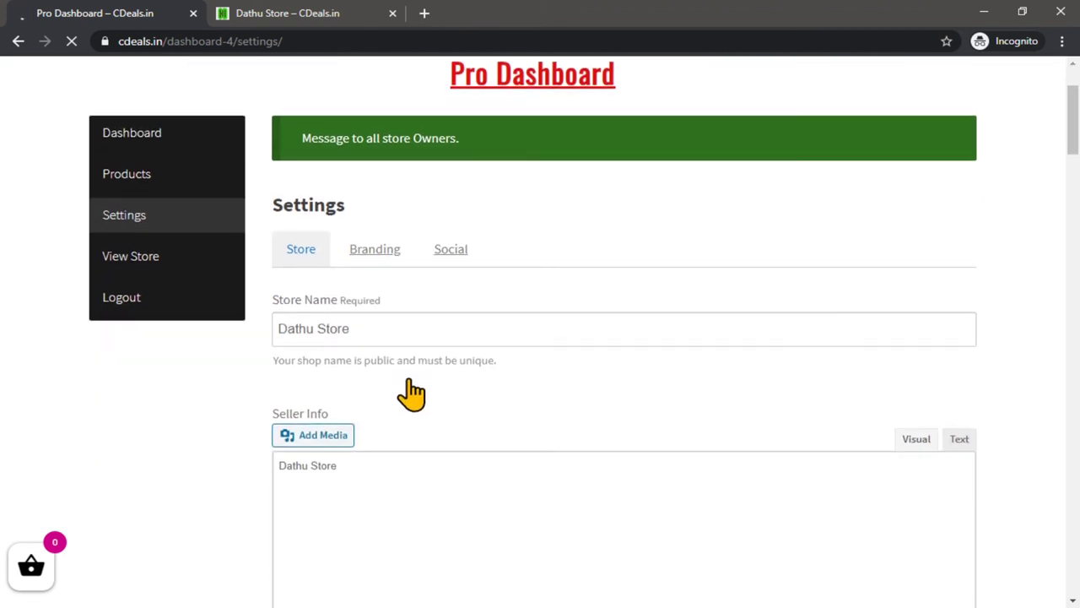
scroll(351, 385, down, 2)
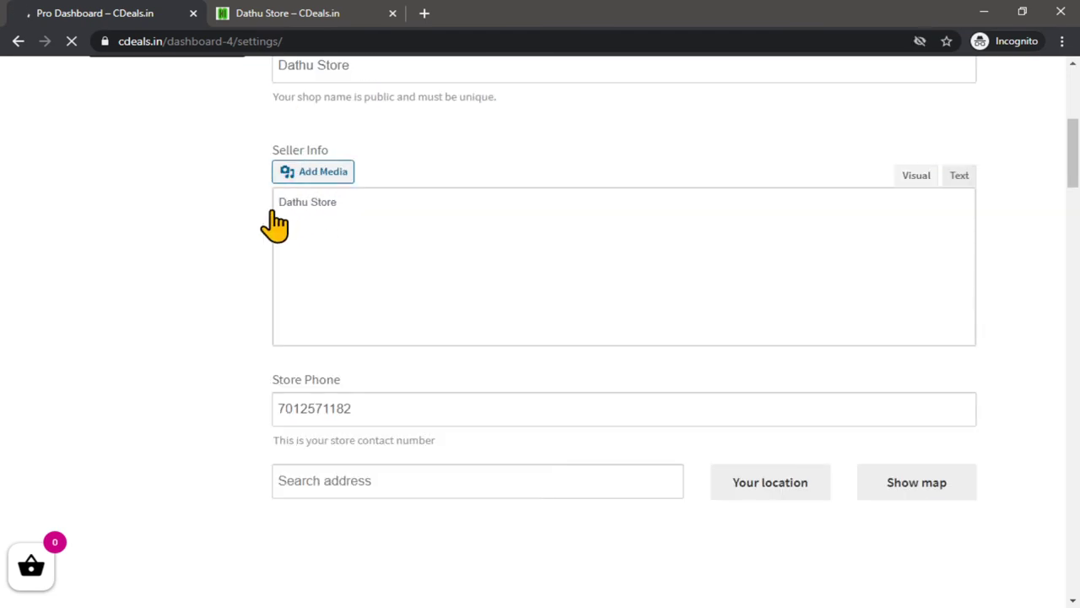
scroll(224, 364, down, 2)
scroll(242, 380, up, 3)
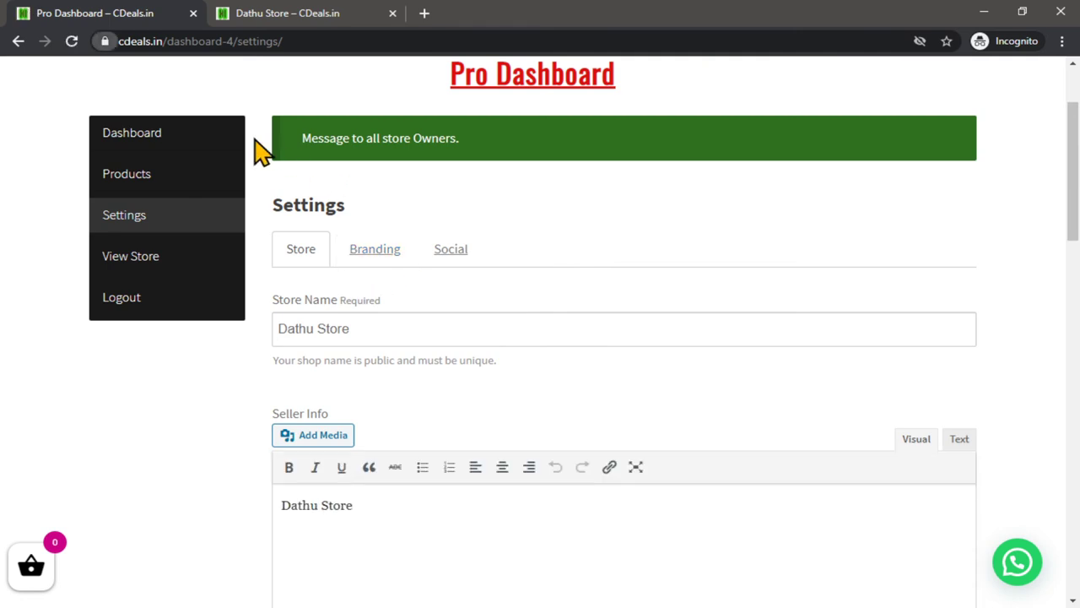
Show the Branding options and close the store banner image picker without uploading
click(376, 268)
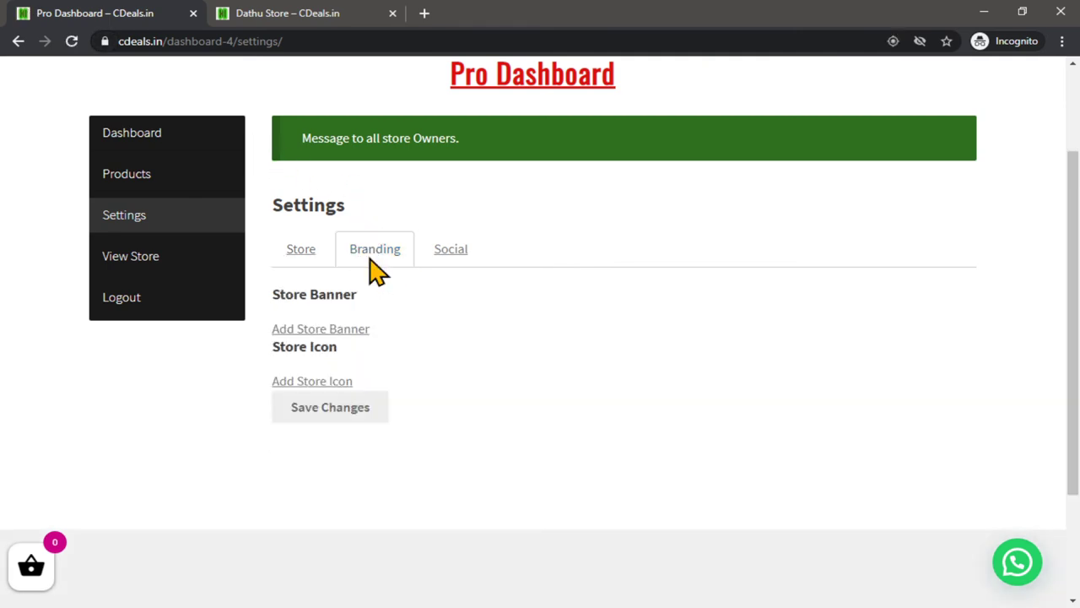
click(378, 270)
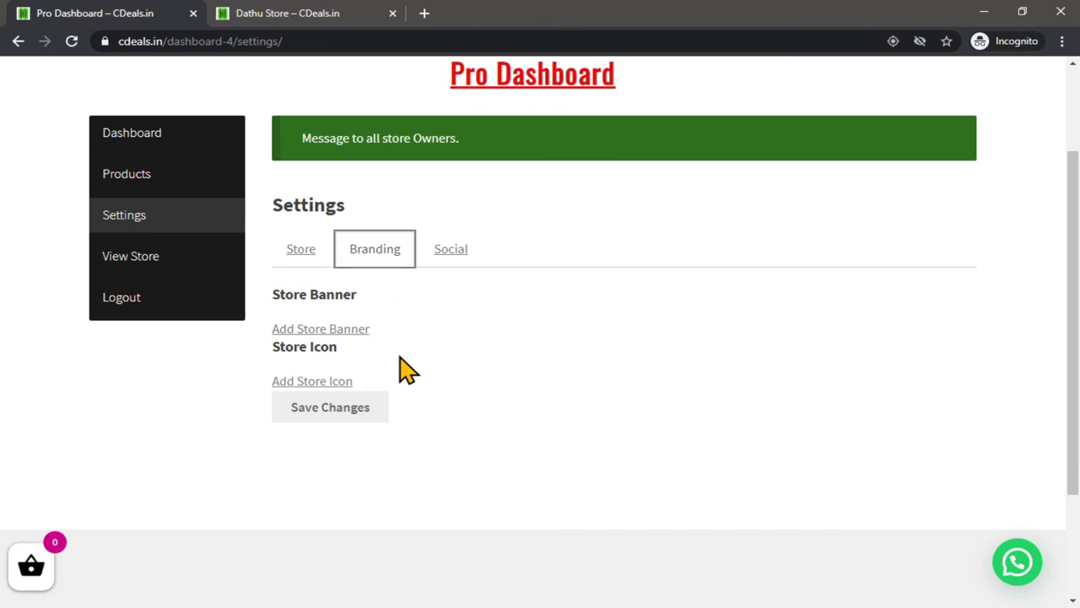
click(326, 331)
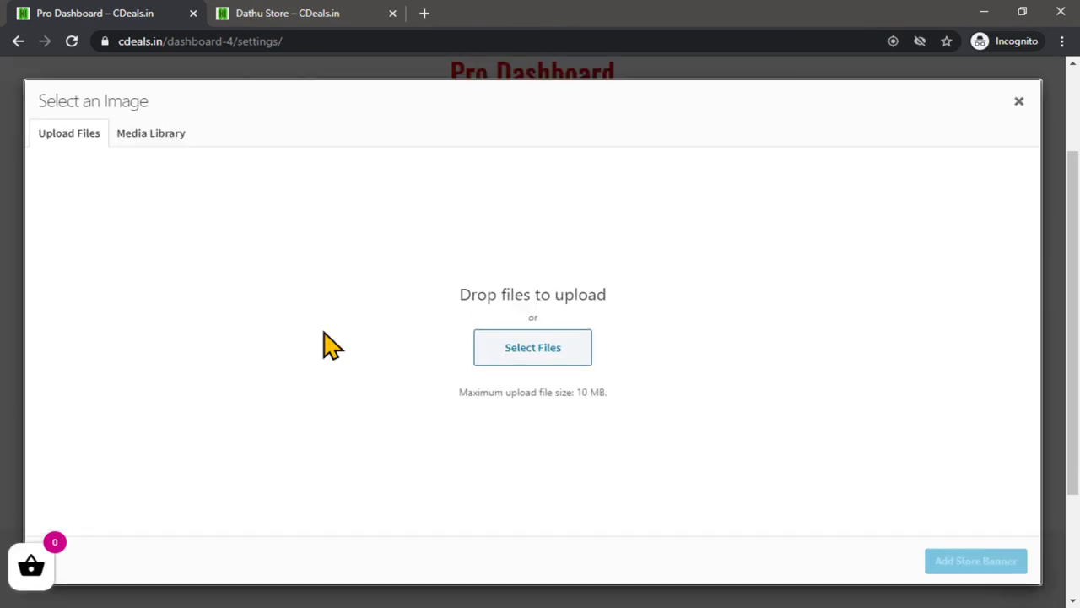
click(1019, 103)
View the Dathu Store public page, then show the Facebook, YouTube and Telegram social settings
click(287, 15)
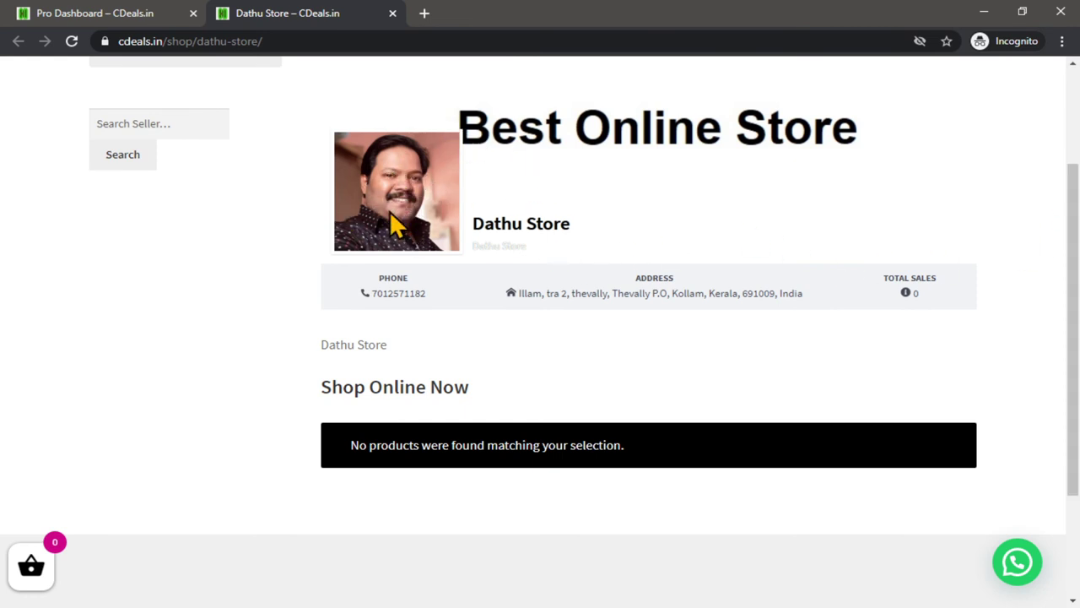
click(59, 14)
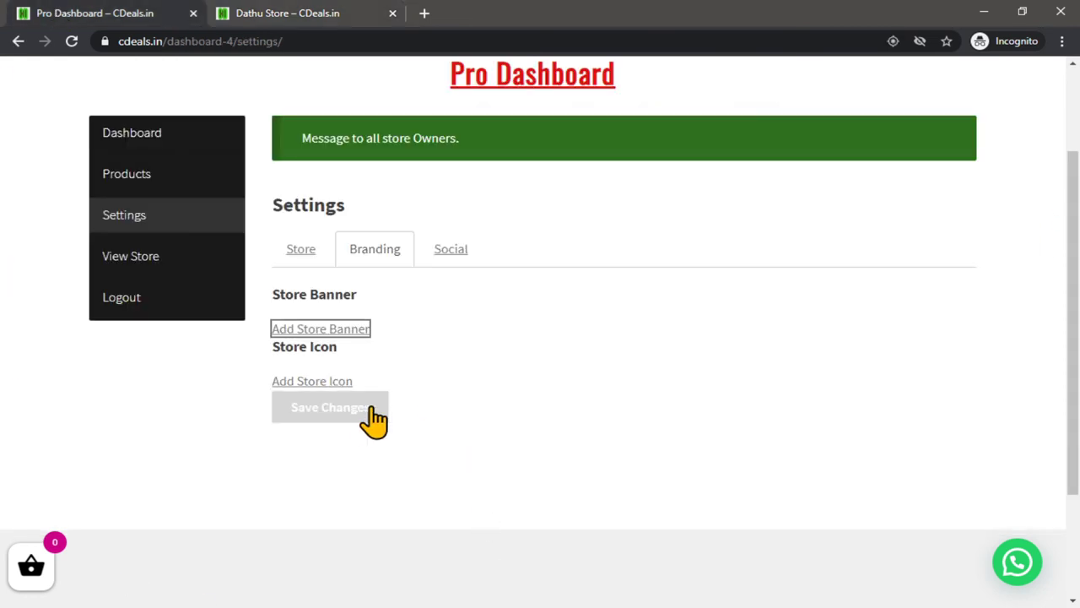
click(338, 15)
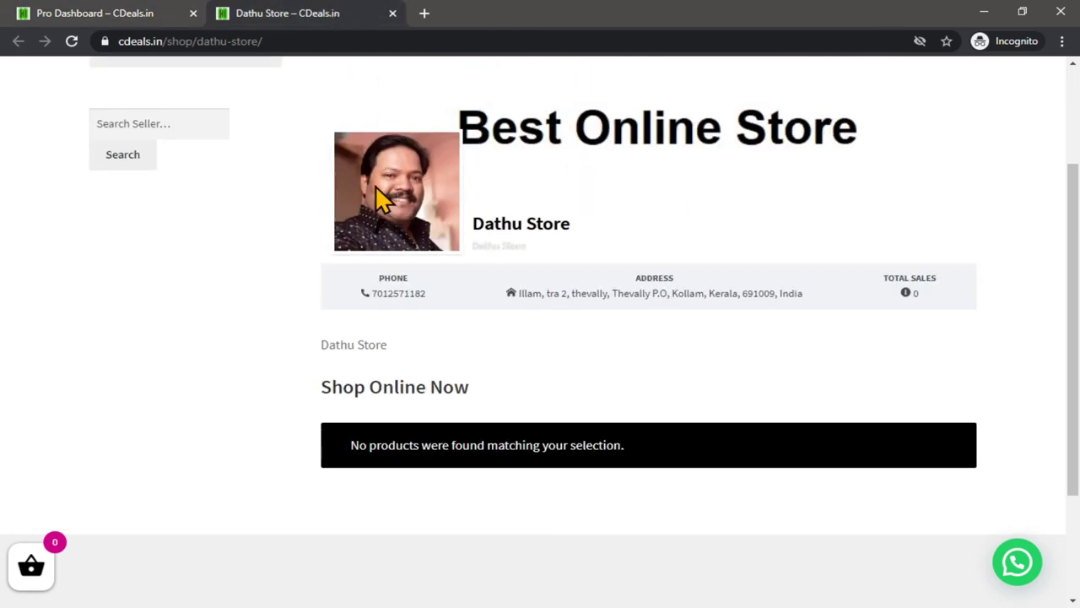
click(73, 10)
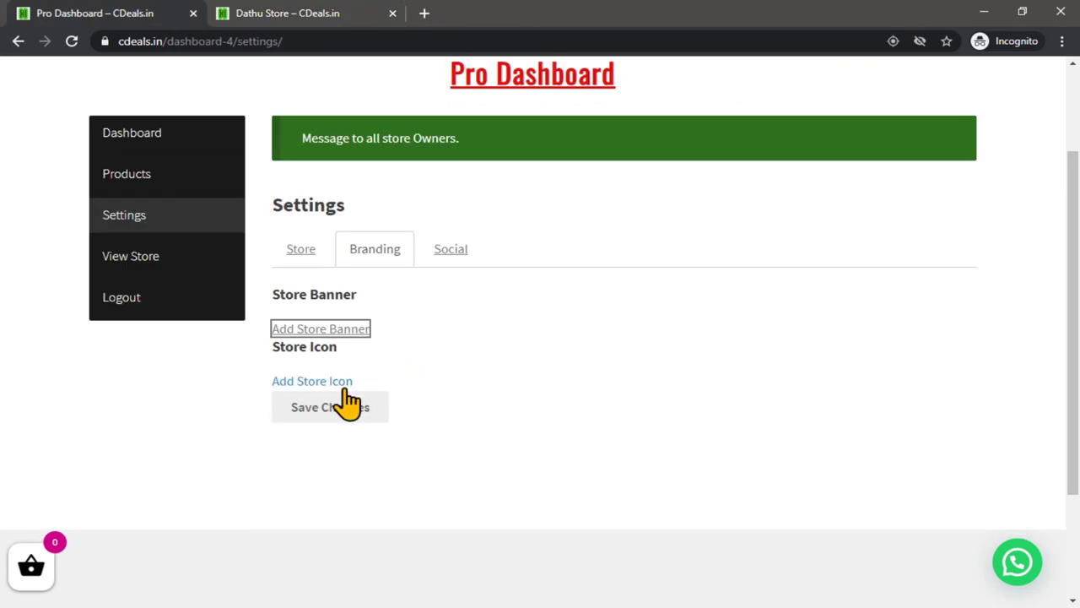
click(444, 263)
scroll(435, 287, down, 1)
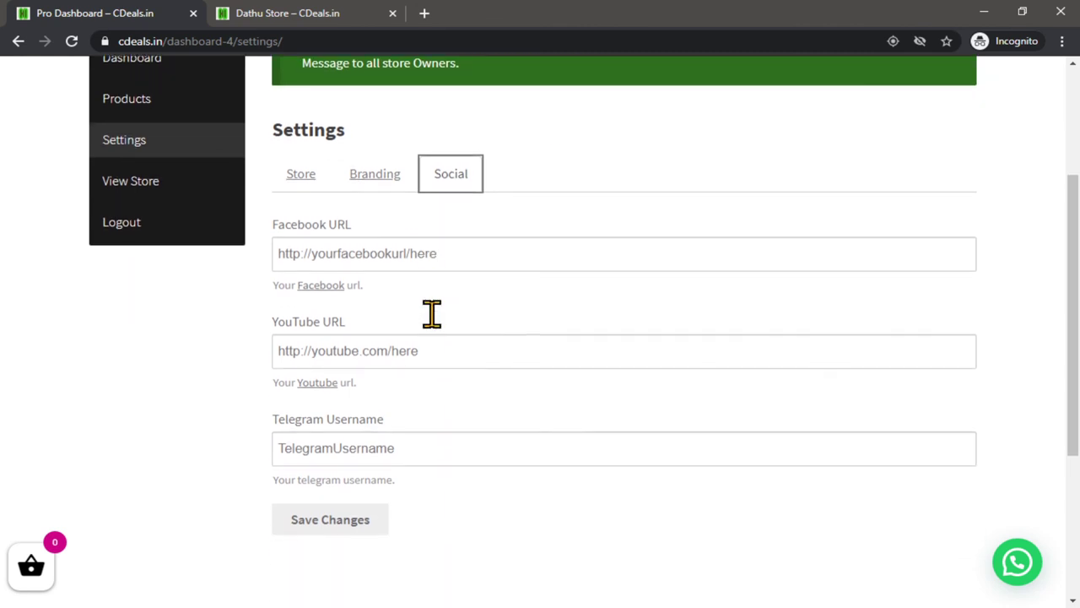